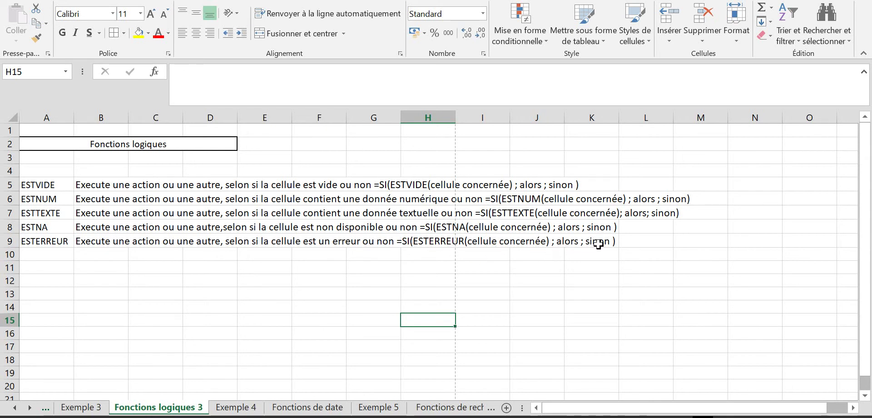
# Open the Exemple 4 sheet and examine the test values in F8:F12 and the VIDE column header
pyautogui.click(236, 407)
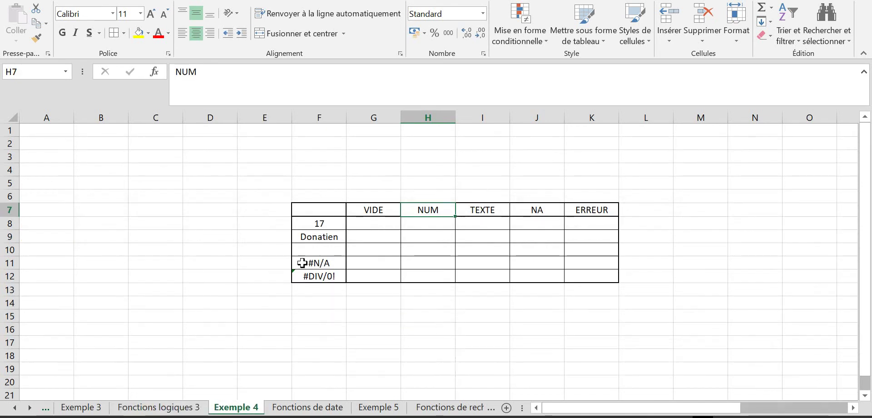
pyautogui.click(321, 222)
pyautogui.click(321, 235)
pyautogui.click(328, 277)
pyautogui.click(325, 249)
pyautogui.click(321, 235)
pyautogui.click(321, 222)
pyautogui.moveTo(327, 250); pyautogui.dragTo(332, 255)
pyautogui.click(370, 209)
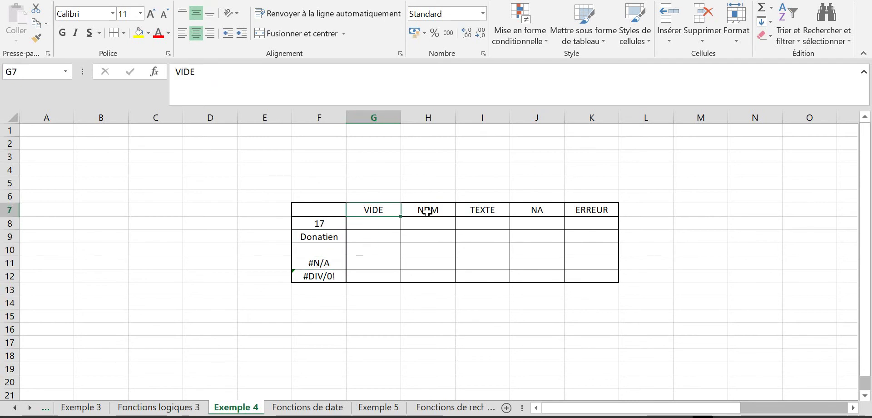
# Enter the formula =SI(ESTVIDE(F8);"Oui";"Non") in cell G8 of the VIDE column
pyautogui.click(386, 224)
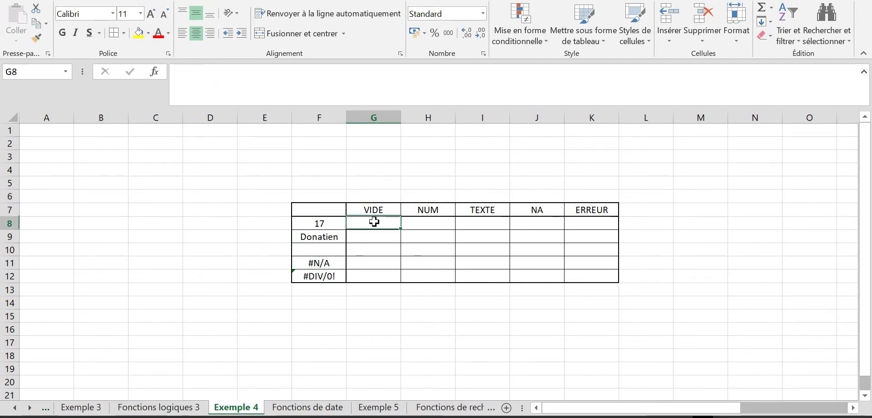
pyautogui.write('=')
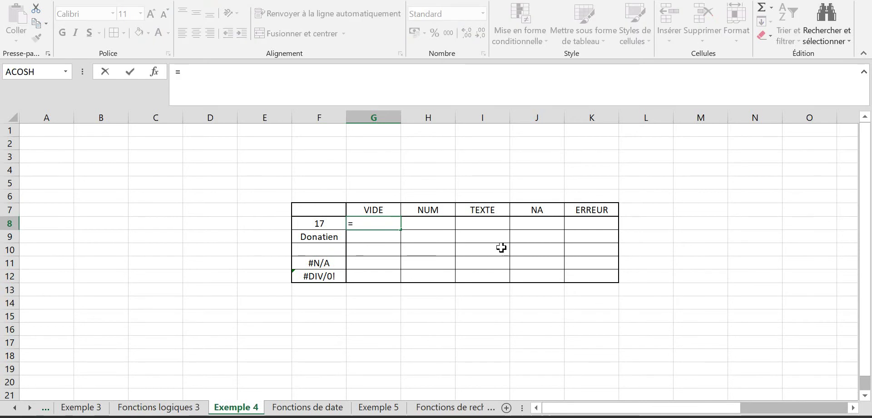
pyautogui.write('si(')
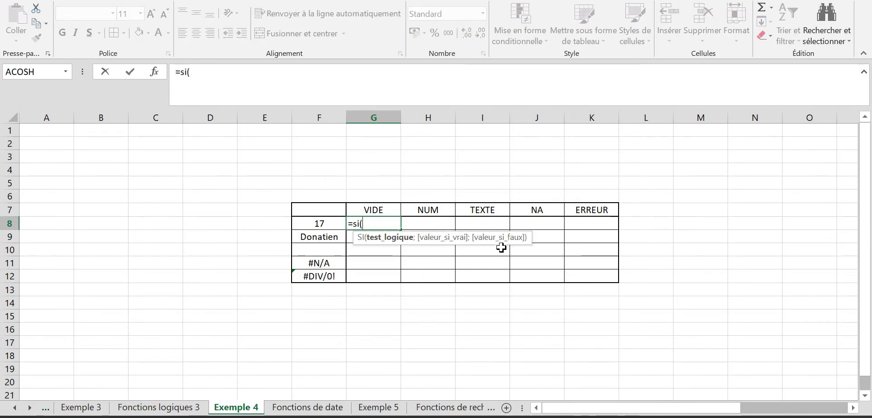
pyautogui.write('estvide(')
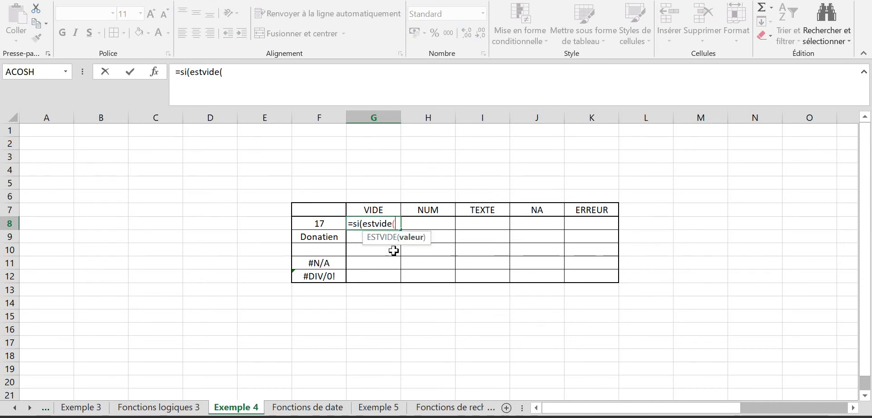
pyautogui.click(316, 224)
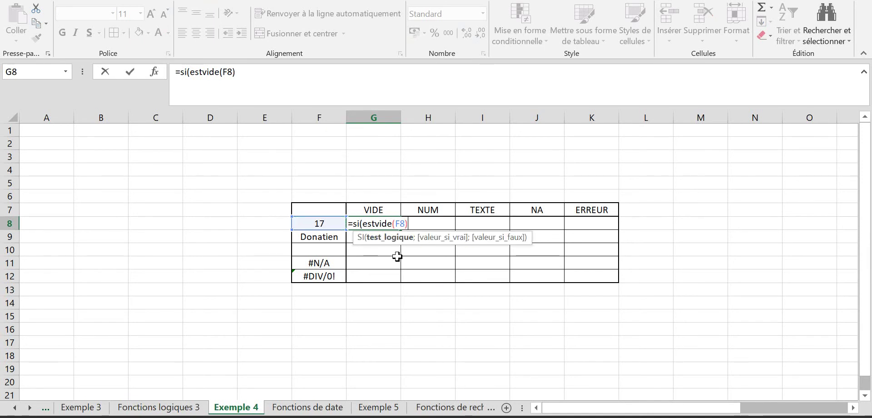
pyautogui.write(';')
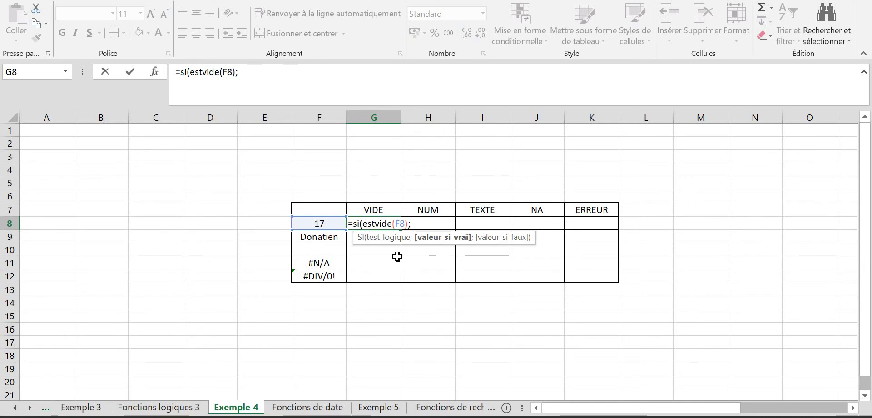
pyautogui.write('"')
pyautogui.press('capslock')
pyautogui.write('O')
pyautogui.press('capslock')
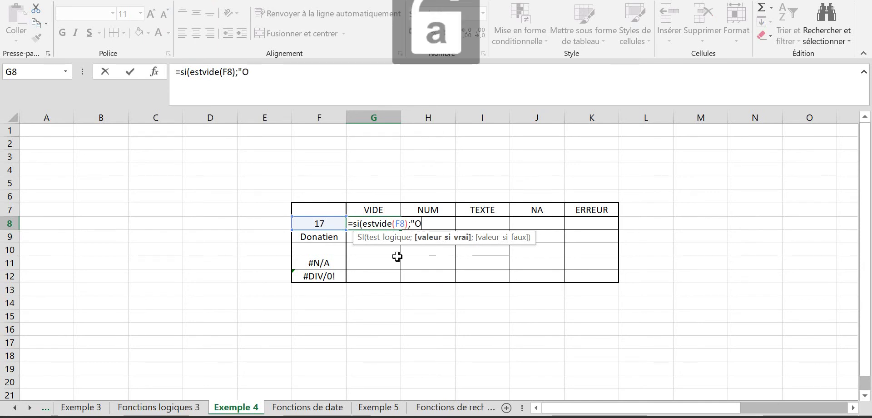
pyautogui.write('ui"')
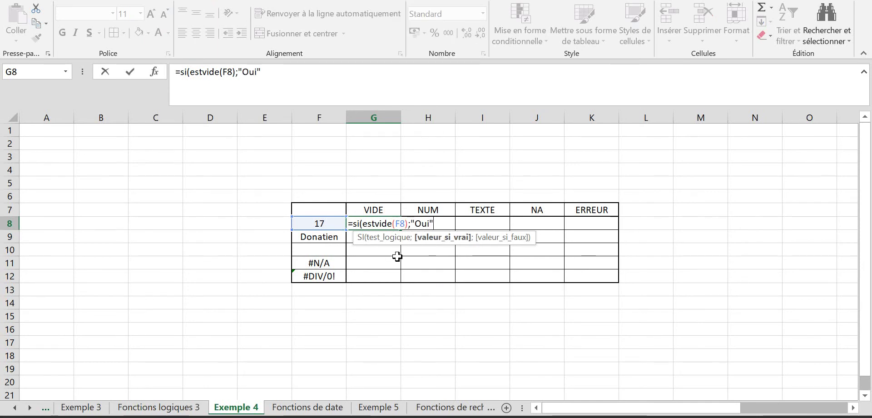
pyautogui.write(';"')
pyautogui.press('capslock')
pyautogui.write('N')
pyautogui.press('capslock')
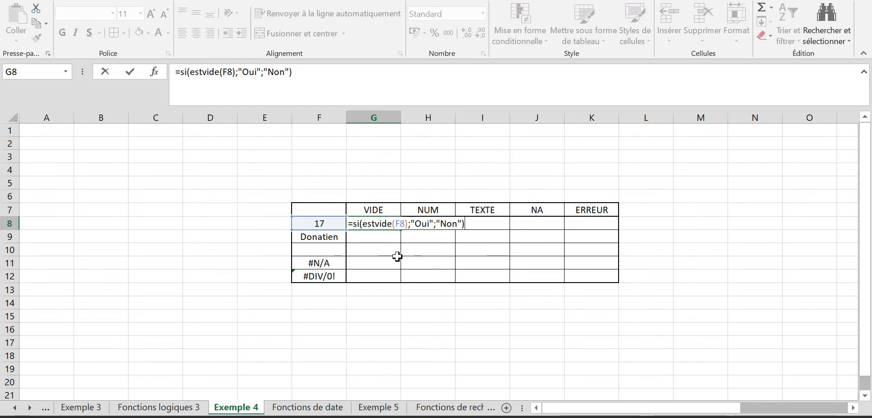
pyautogui.press('Return')
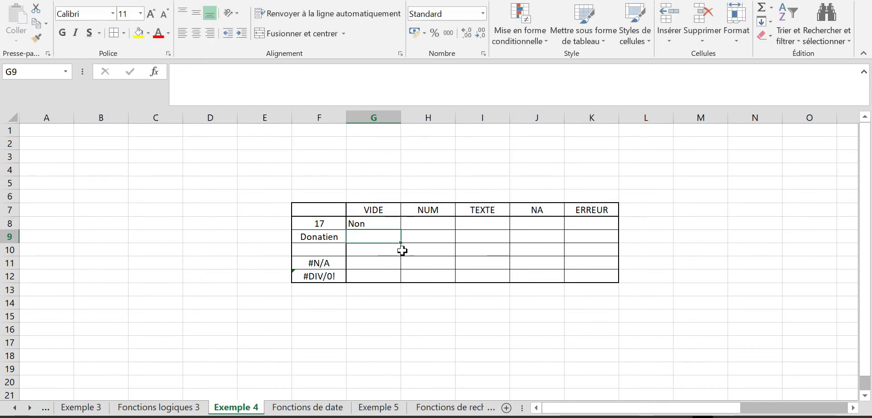
# Copy the G8 formula down one row at a time to G10, comparing the results with F9 and F10
pyautogui.click(376, 225)
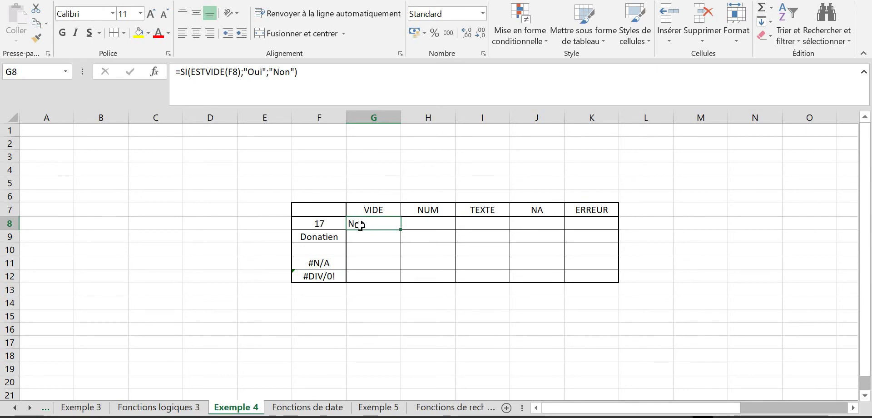
pyautogui.moveTo(401, 230); pyautogui.dragTo(402, 241)
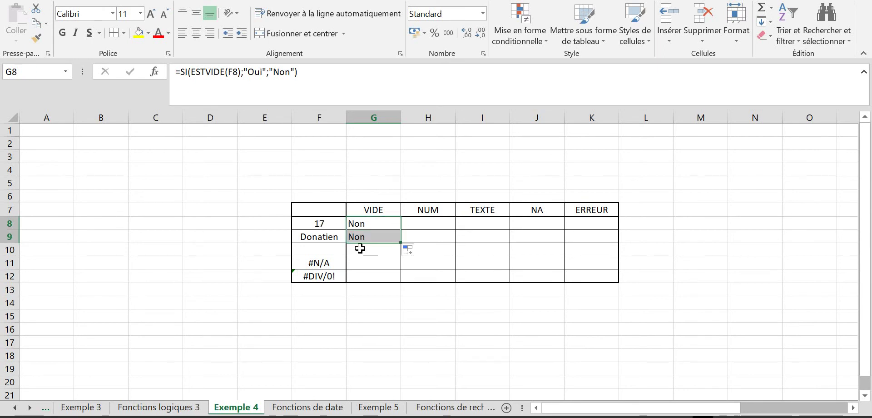
pyautogui.click(318, 238)
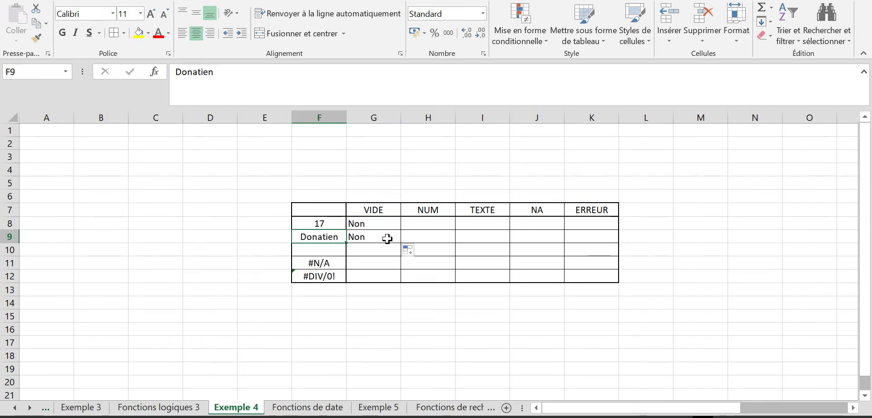
pyautogui.click(376, 238)
pyautogui.moveTo(401, 242); pyautogui.dragTo(393, 254)
pyautogui.click(355, 249)
pyautogui.click(332, 249)
pyautogui.click(379, 244)
pyautogui.click(332, 253)
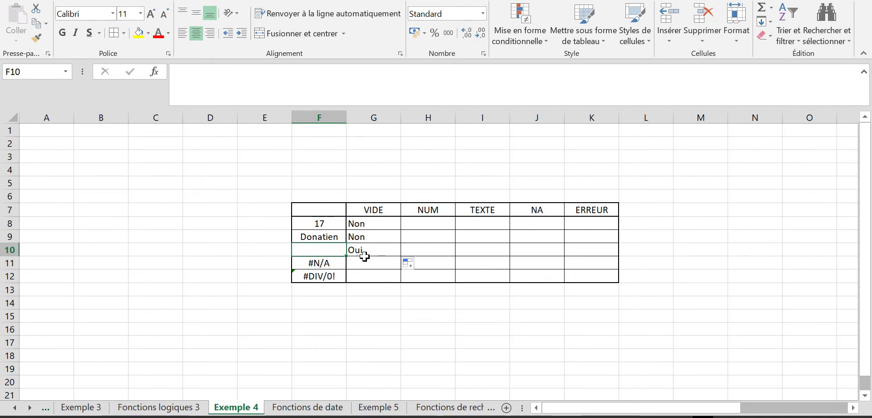
# Inspect the ESTVIDE formula in G10 and fill it down to G12
pyautogui.click(393, 249)
pyautogui.doubleClick(427, 250)
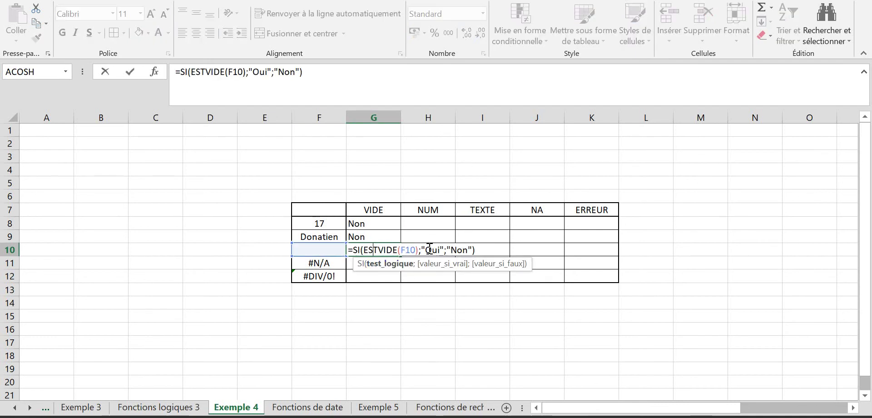
pyautogui.press('Return')
pyautogui.press('Up')
pyautogui.moveTo(402, 256); pyautogui.dragTo(405, 279)
# Enter =SI(ESTNUM(F8);"Oui";"Non") in H8 of the NUM column and fill it down to H12
pyautogui.click(444, 206)
pyautogui.click(435, 222)
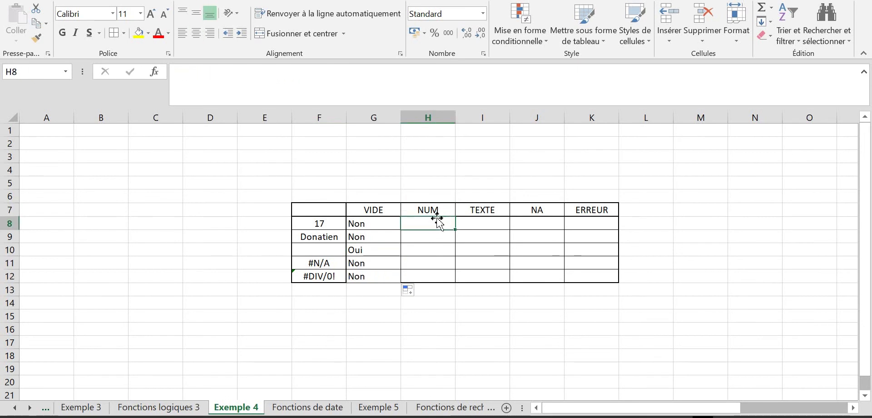
pyautogui.write('=')
pyautogui.write('si(estnum(')
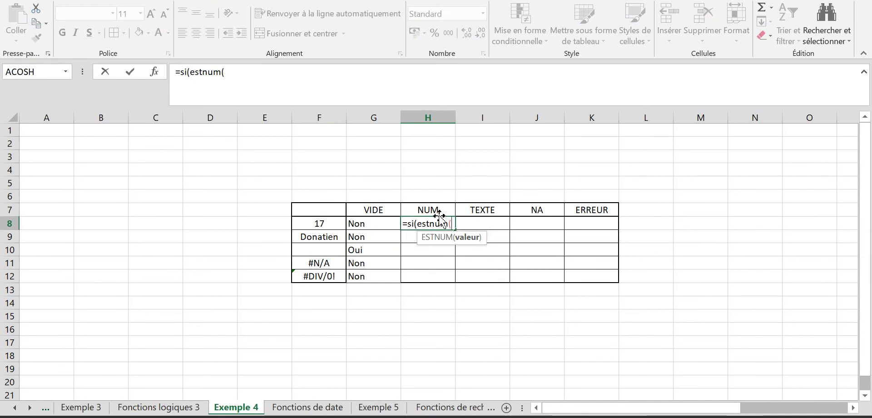
pyautogui.click(319, 221)
pyautogui.write(');"')
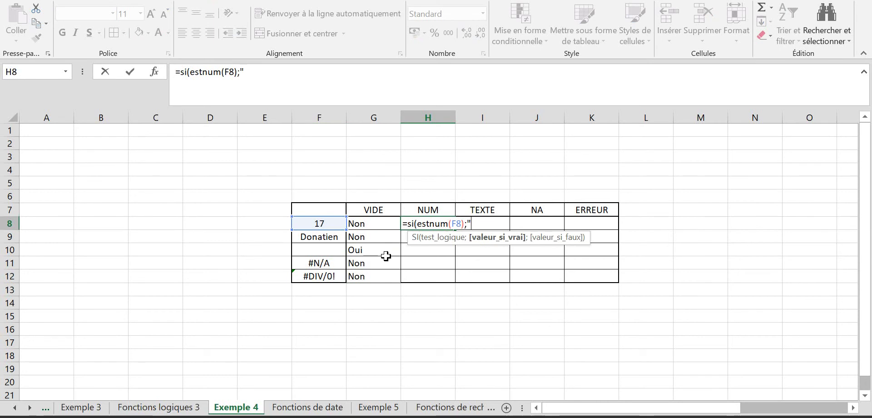
pyautogui.press('capslock')
pyautogui.write('O')
pyautogui.press('capslock')
pyautogui.write('ui"')
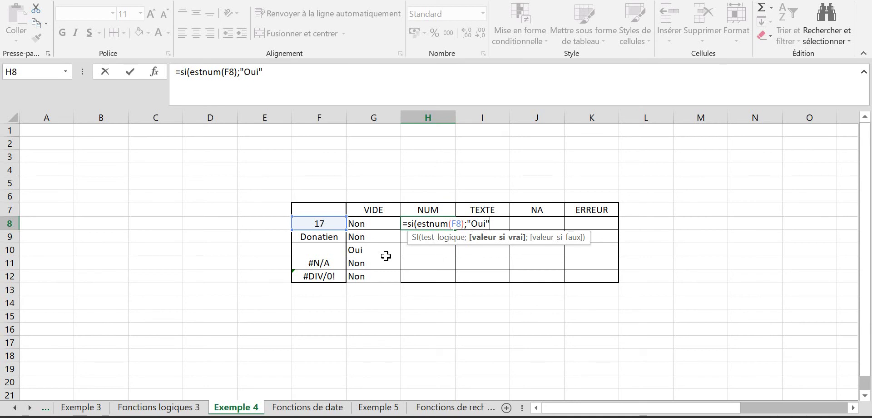
pyautogui.write(';"')
pyautogui.press('capslock')
pyautogui.write('N')
pyautogui.press('capslock')
pyautogui.write('on"')
pyautogui.press('Return')
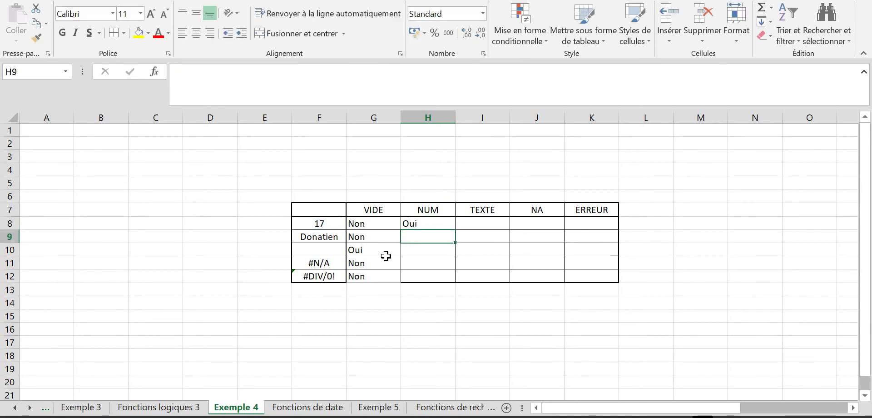
pyautogui.click(446, 226)
pyautogui.moveTo(457, 229); pyautogui.dragTo(459, 279)
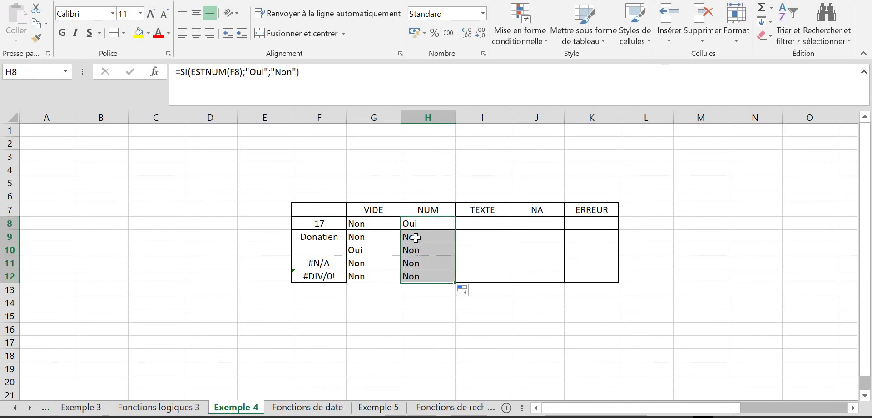
# Enter the formula =SI(ESTTEXTE(F8);"Oui";"Non") in cell I8 of the TEXTE column
pyautogui.click(486, 223)
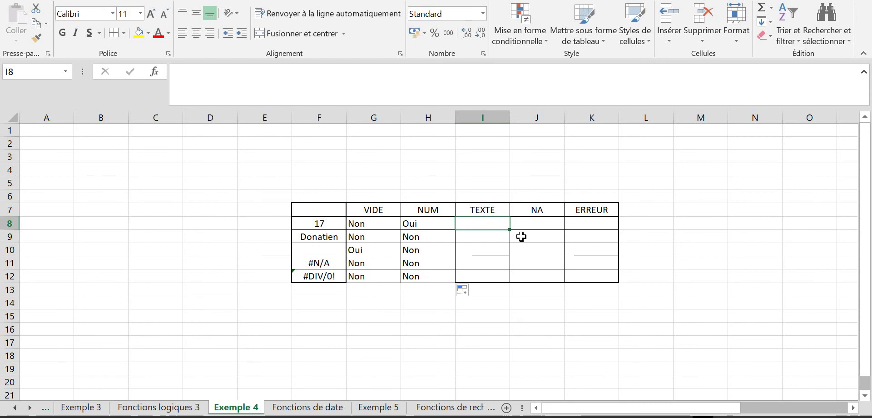
pyautogui.write('=si(')
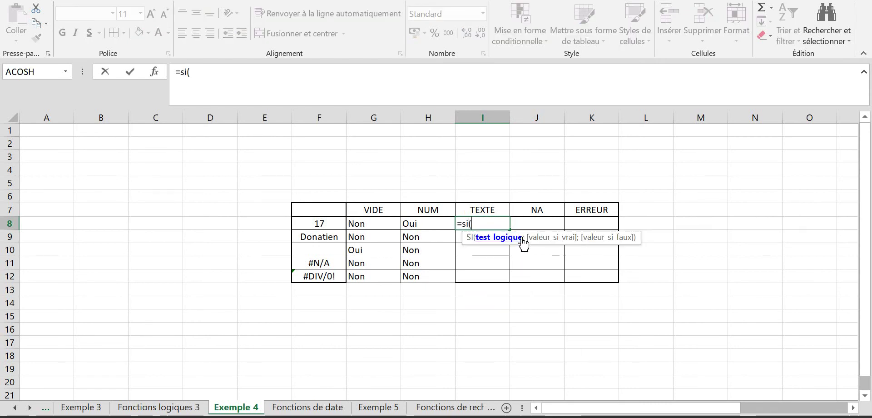
pyautogui.write('esttexte(')
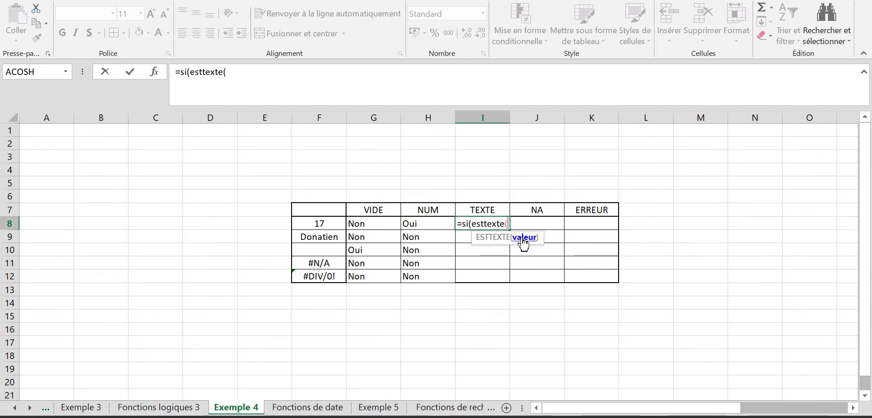
pyautogui.click(335, 224)
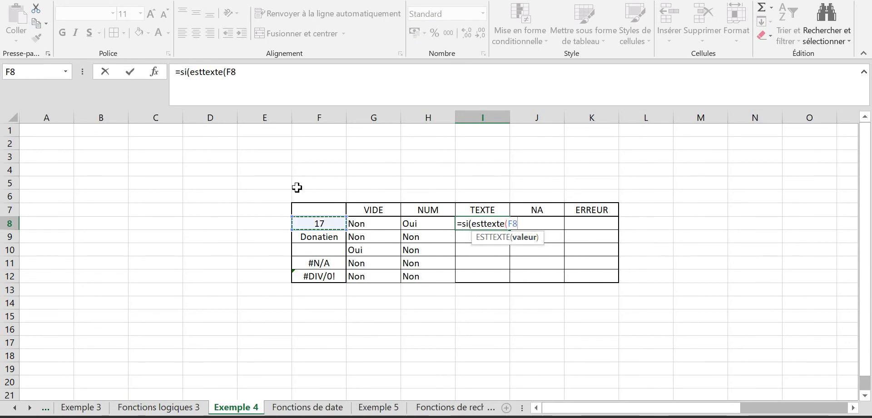
pyautogui.write(')')
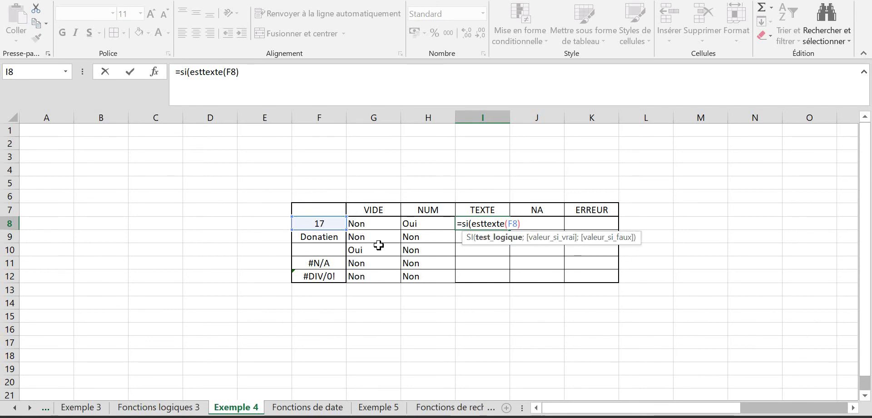
pyautogui.write(';"')
pyautogui.press('capslock')
pyautogui.press('capslock')
pyautogui.write('Oui')
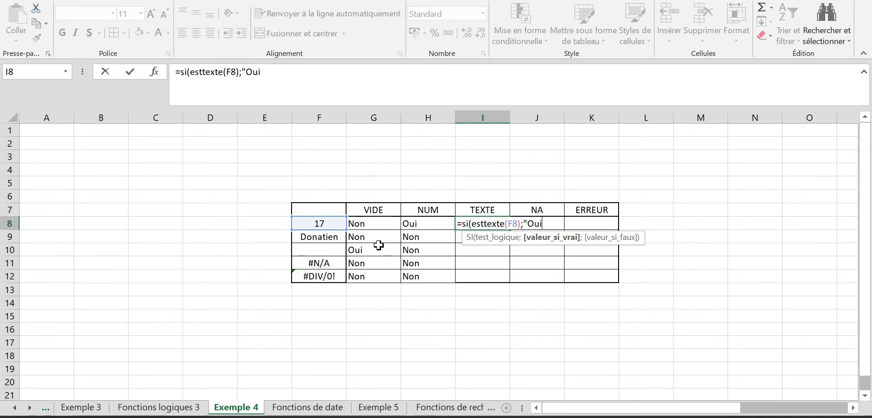
pyautogui.write('";')
pyautogui.write('"')
pyautogui.press('capslock')
pyautogui.write('N')
pyautogui.press('capslock')
pyautogui.write('on')
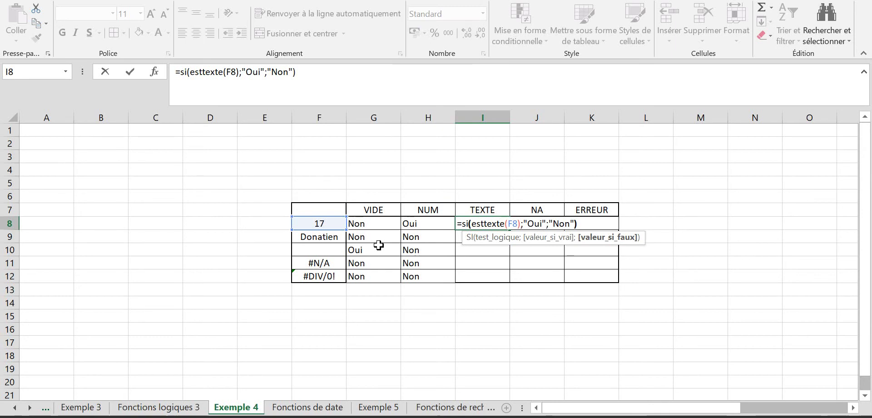
pyautogui.press('Return')
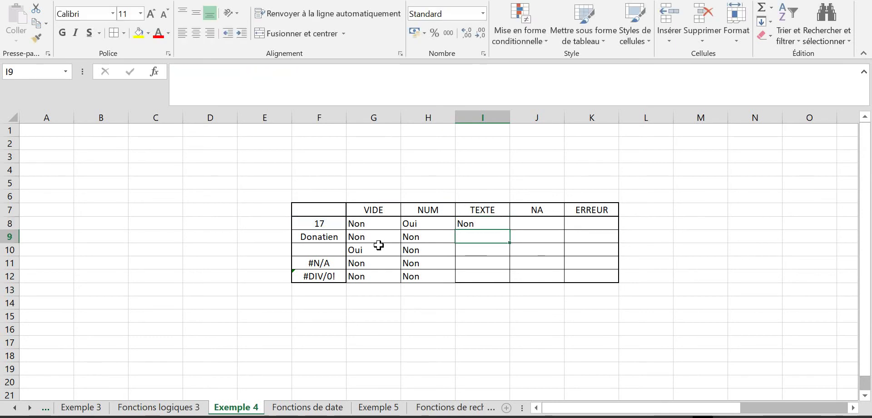
# Fill the I8 formula down to I12 and compare the I9 result with the source cell F9
pyautogui.click(490, 224)
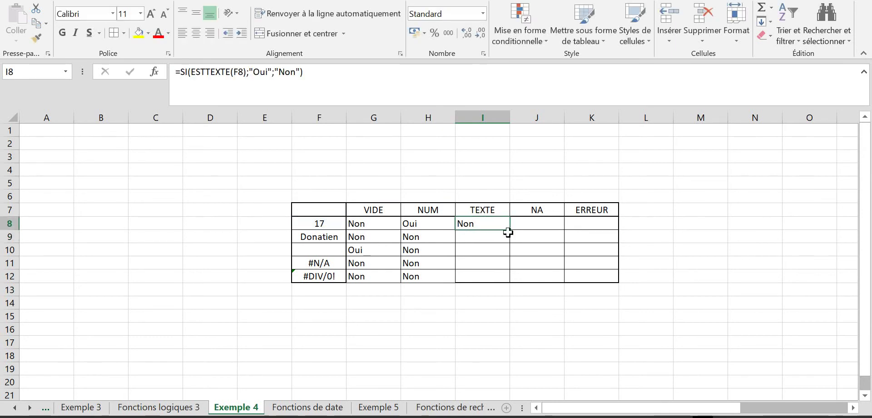
pyautogui.moveTo(509, 233); pyautogui.dragTo(510, 279)
pyautogui.press('Down')
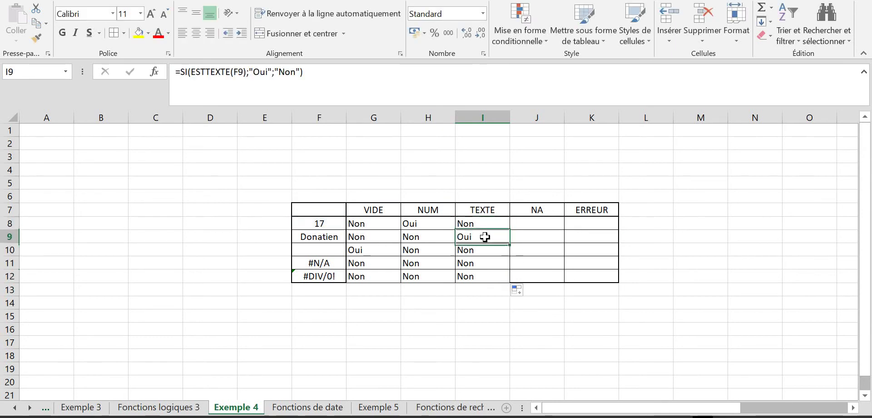
pyautogui.click(316, 237)
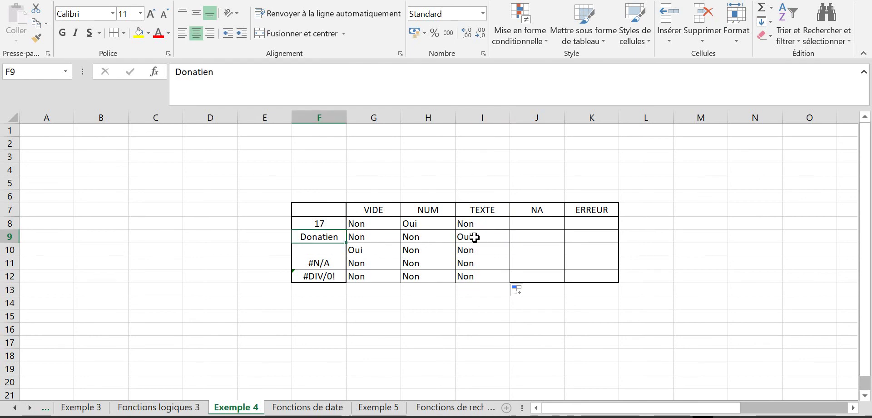
pyautogui.click(474, 237)
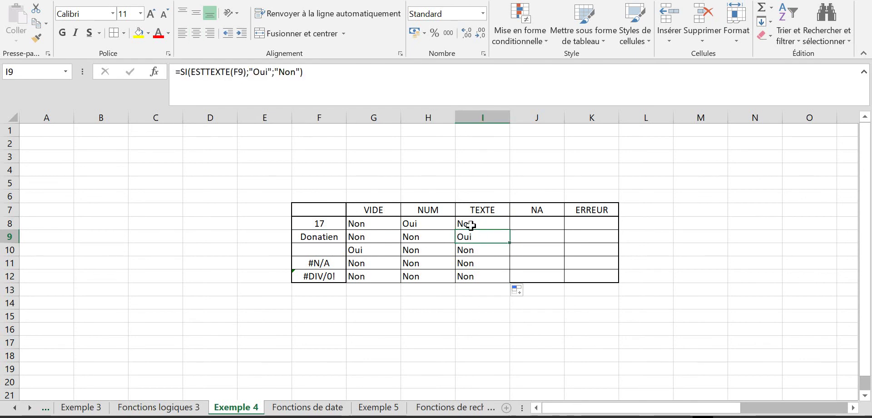
# Enter the formula =SI(ESTNA(F8);"Oui";"non") in cell J8 of the NA column
pyautogui.click(542, 223)
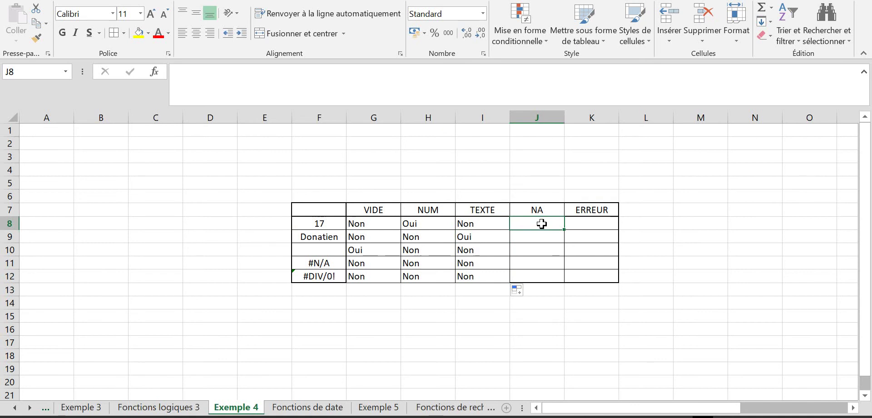
pyautogui.write('=si')
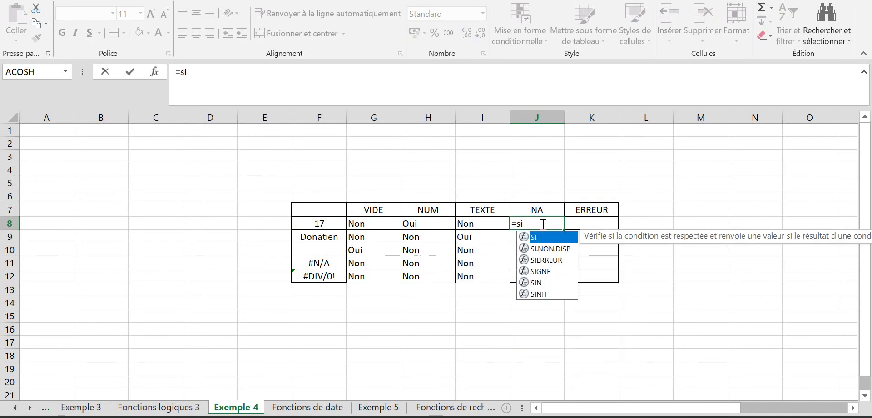
pyautogui.write('(estna(')
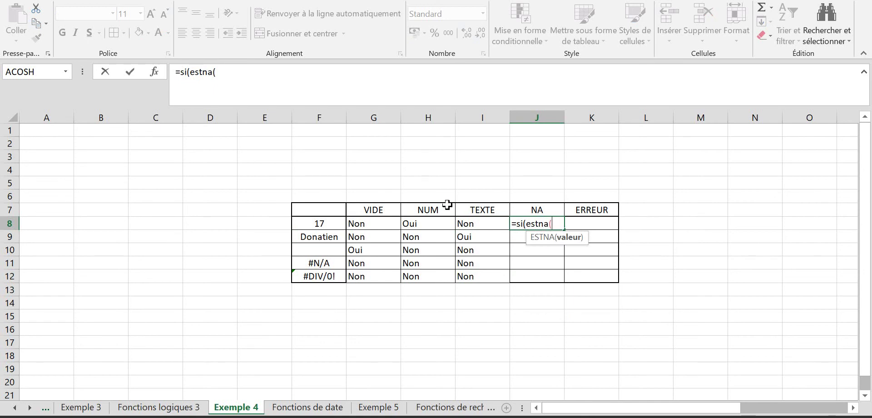
pyautogui.click(322, 222)
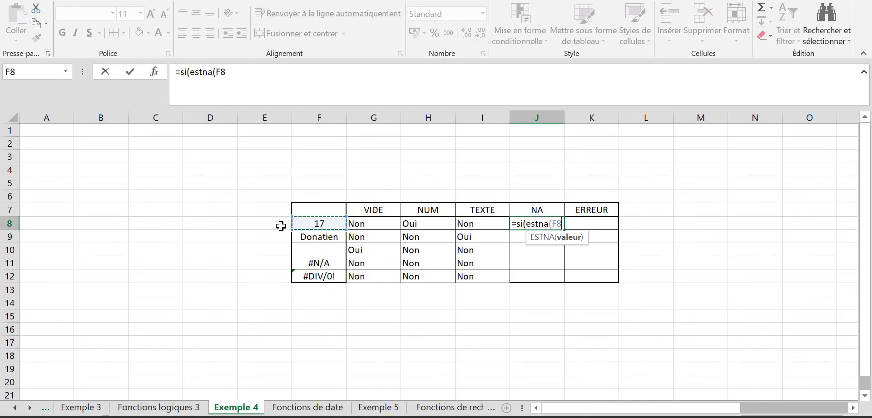
pyautogui.write(');"O')
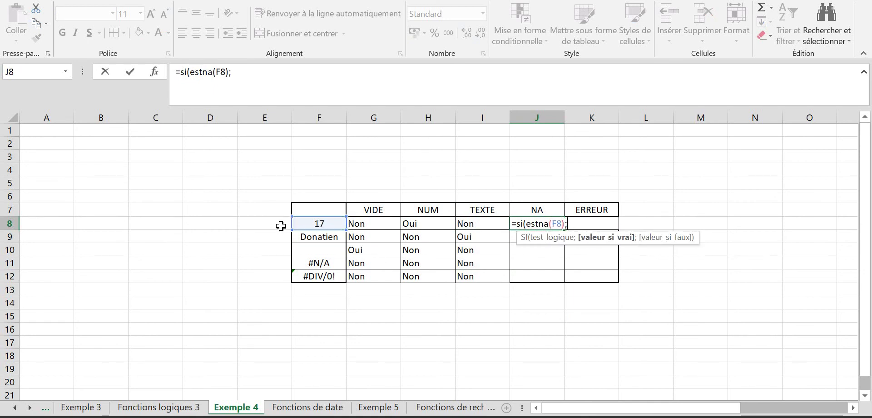
pyautogui.press('capslock')
pyautogui.write('ui"')
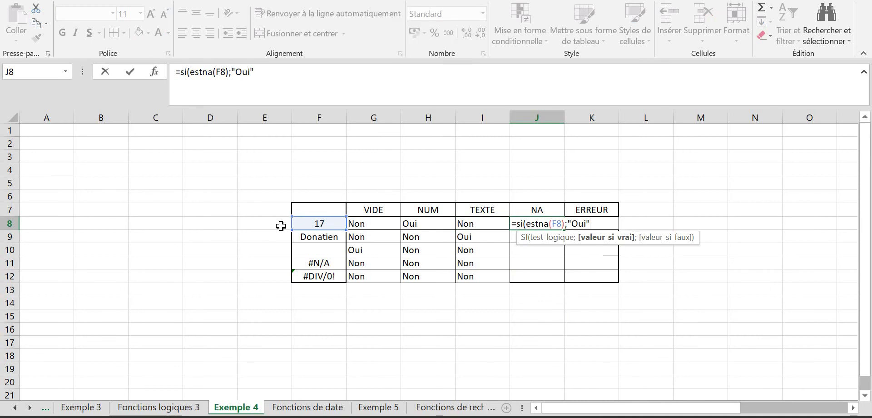
pyautogui.write(';"non"')
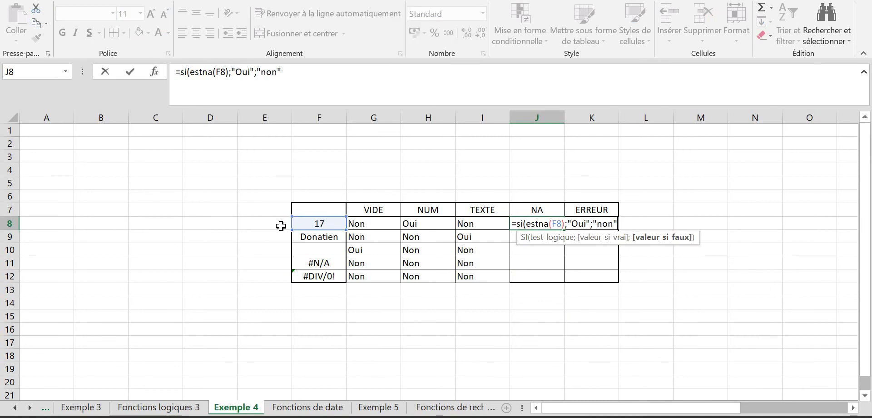
pyautogui.write(')')
pyautogui.press('Return')
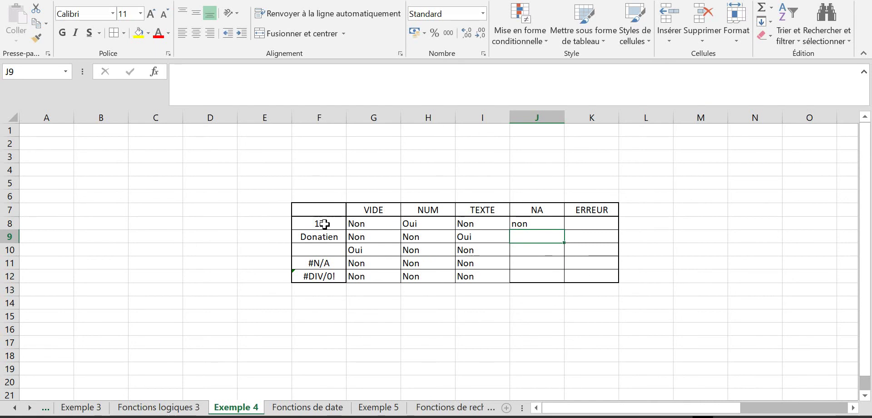
# Fill the J8 formula down to J12, then check source cell F11 and the formula in J11
pyautogui.click(555, 223)
pyautogui.moveTo(564, 230); pyautogui.dragTo(561, 238)
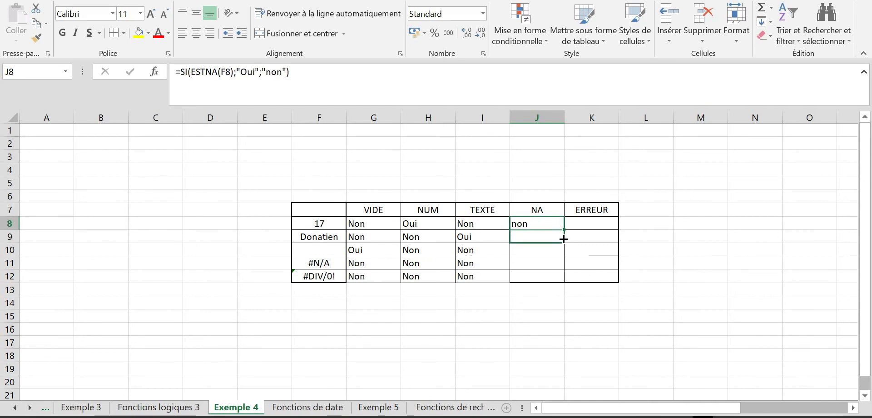
pyautogui.click(558, 239)
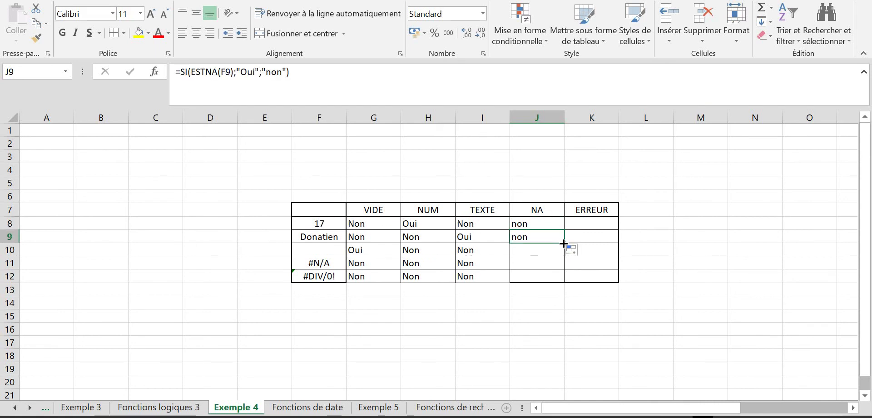
pyautogui.moveTo(565, 268); pyautogui.dragTo(564, 280)
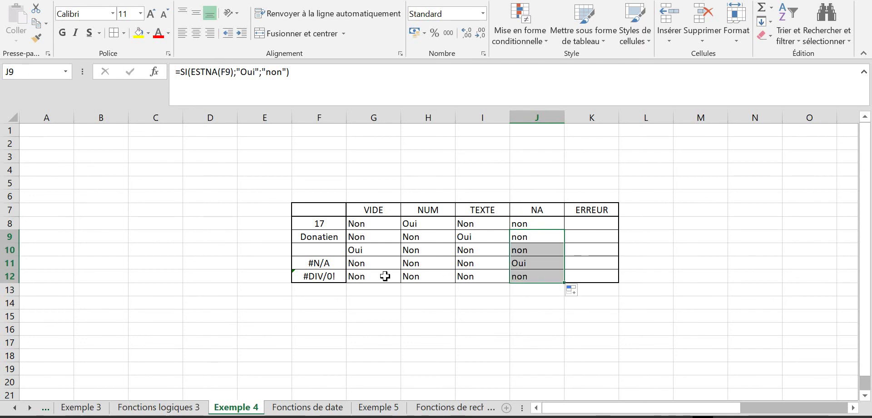
pyautogui.click(320, 264)
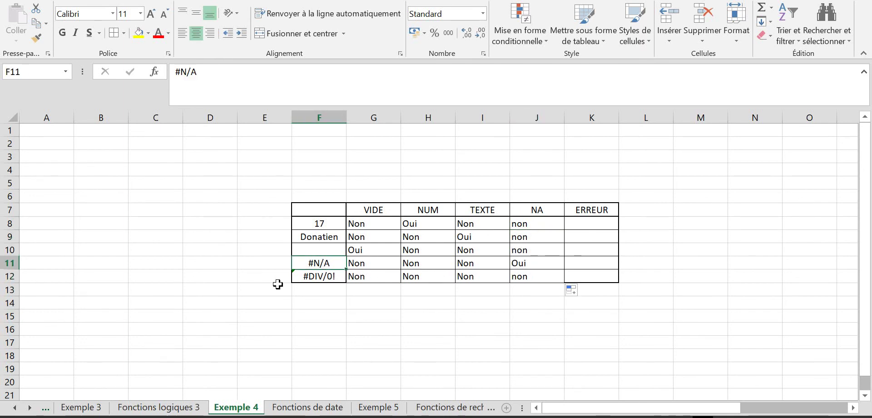
pyautogui.doubleClick(533, 267)
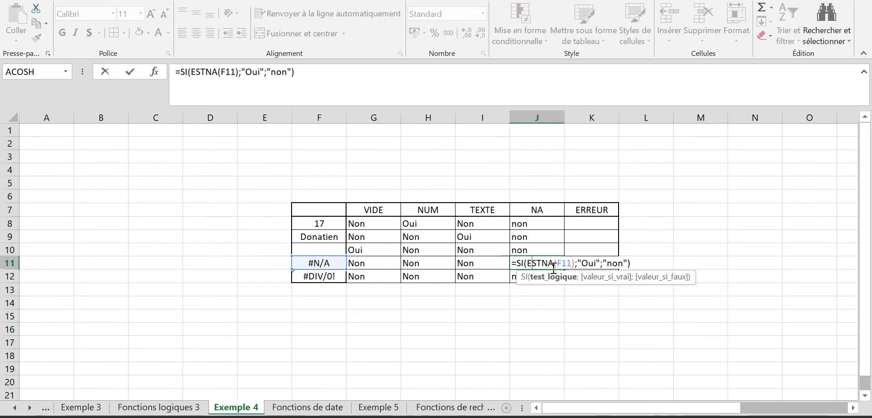
pyautogui.press('Return')
# Enter the formula =SI(ESTERREUR(F8);"Oui";"Non") in cell K8 of the ERREUR column
pyautogui.click(588, 229)
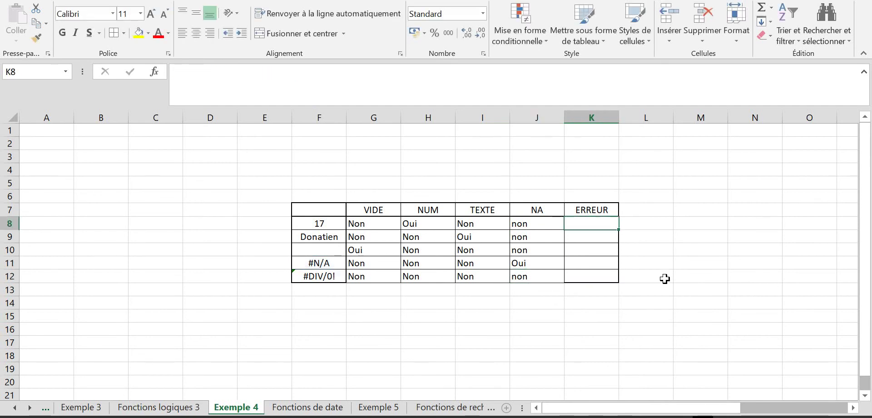
pyautogui.write('=si')
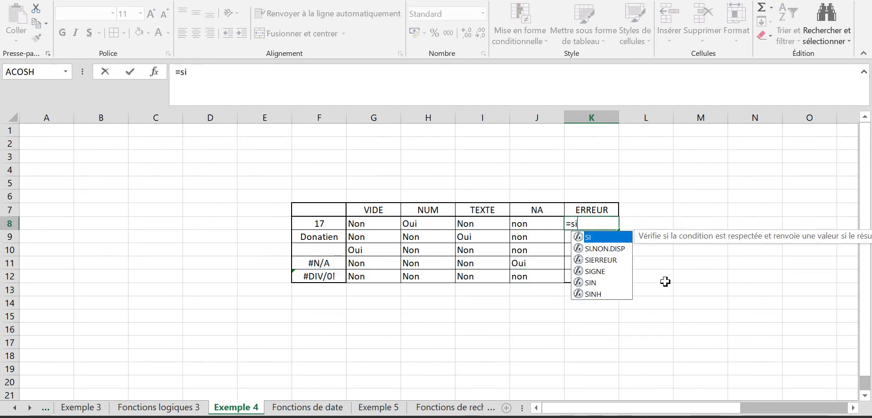
pyautogui.write('(esterre')
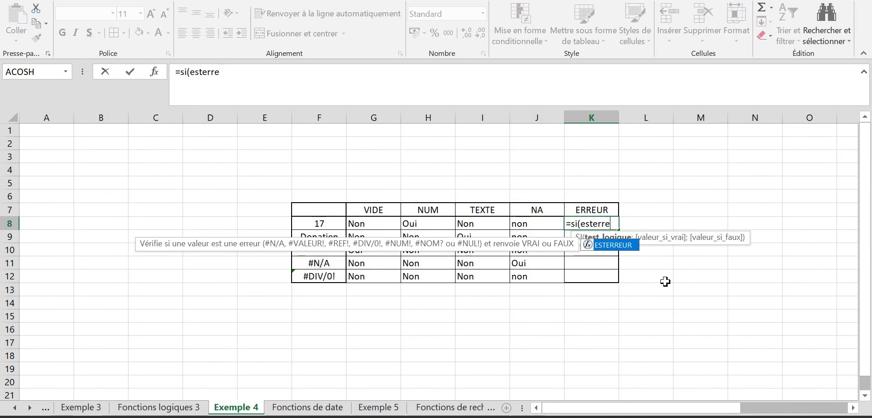
pyautogui.write('ur(')
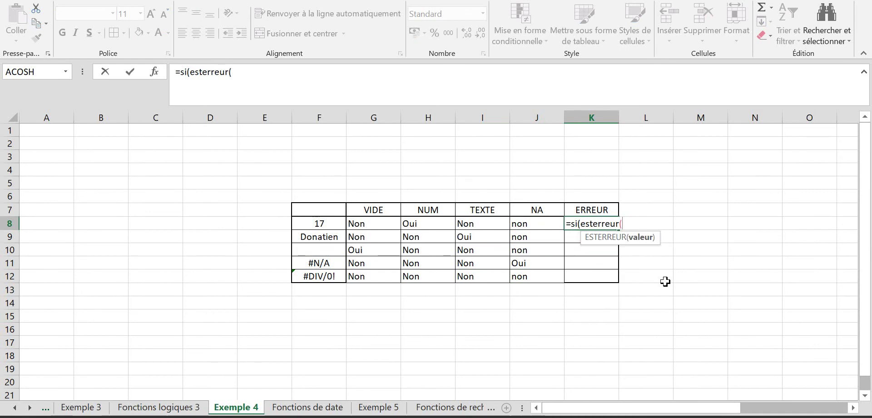
pyautogui.click(322, 225)
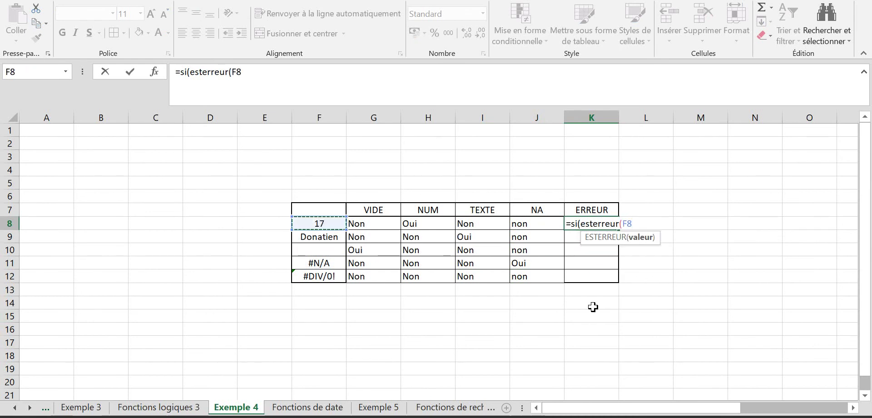
pyautogui.write(')')
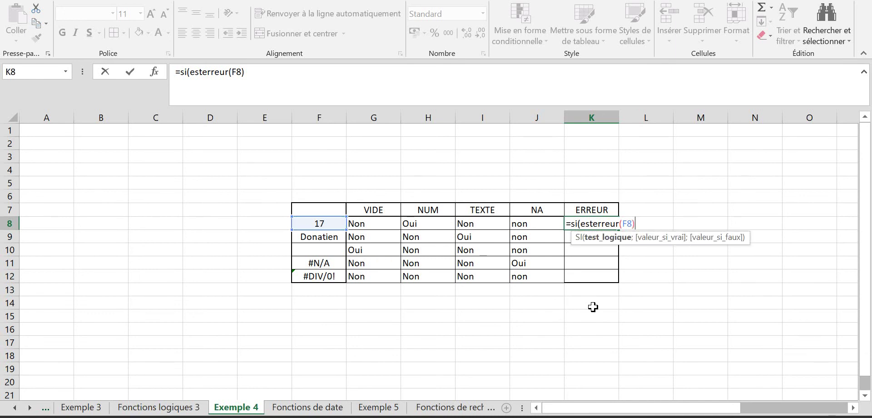
pyautogui.write(';"')
pyautogui.press('capslock')
pyautogui.press('capslock')
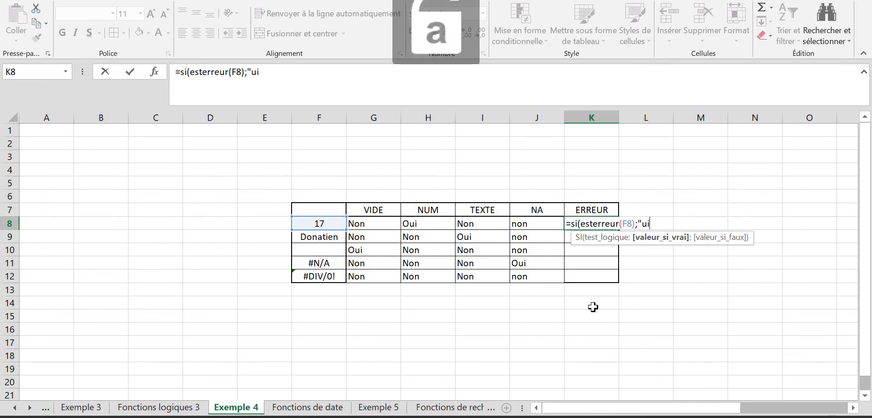
pyautogui.write('Oui"')
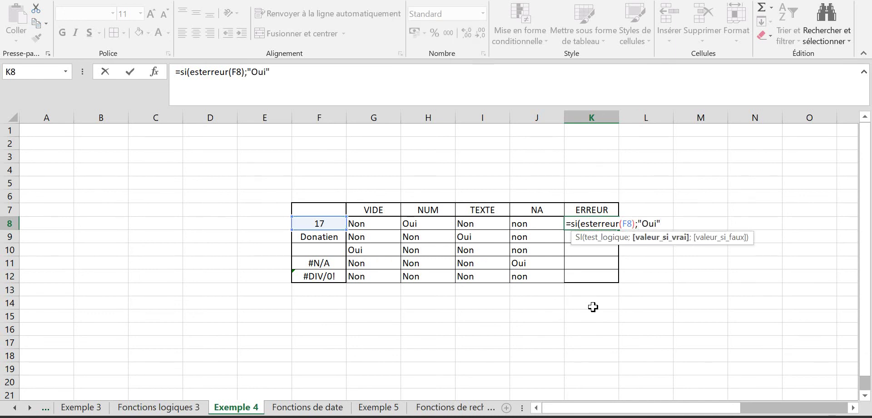
pyautogui.write(';"')
pyautogui.press('capslock')
pyautogui.write('N')
pyautogui.press('capslock')
pyautogui.write('on")')
pyautogui.press('Return')
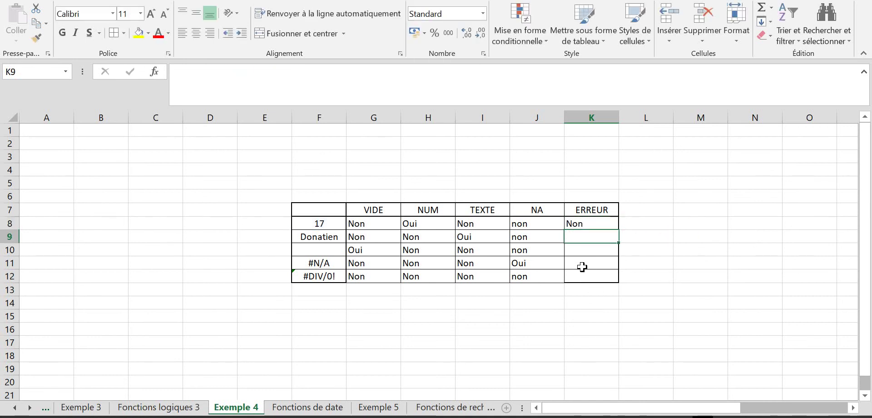
# Fill the K8 formula down to K12 and compare the ERREUR results with source cells F11 and F12
pyautogui.click(581, 222)
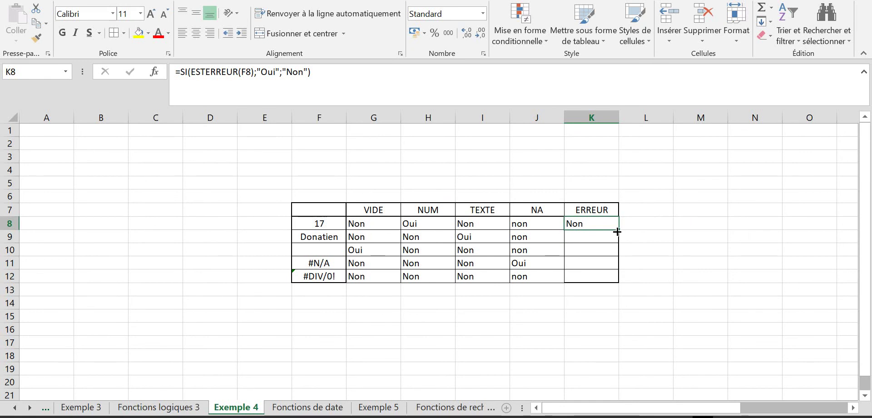
pyautogui.moveTo(622, 242); pyautogui.dragTo(619, 285)
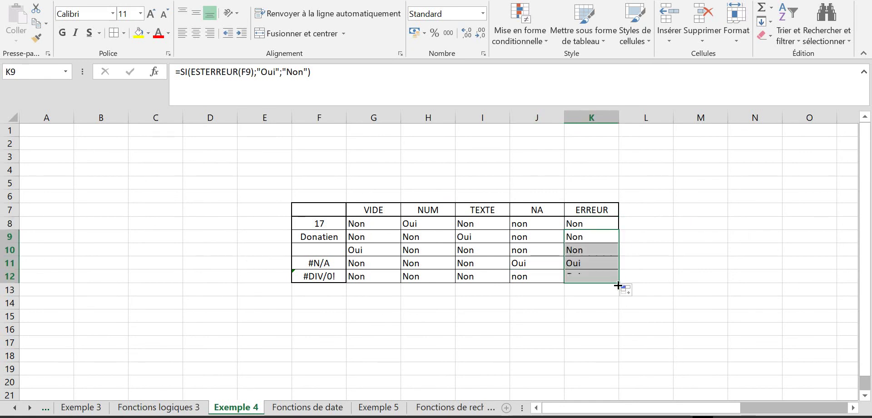
pyautogui.click(596, 249)
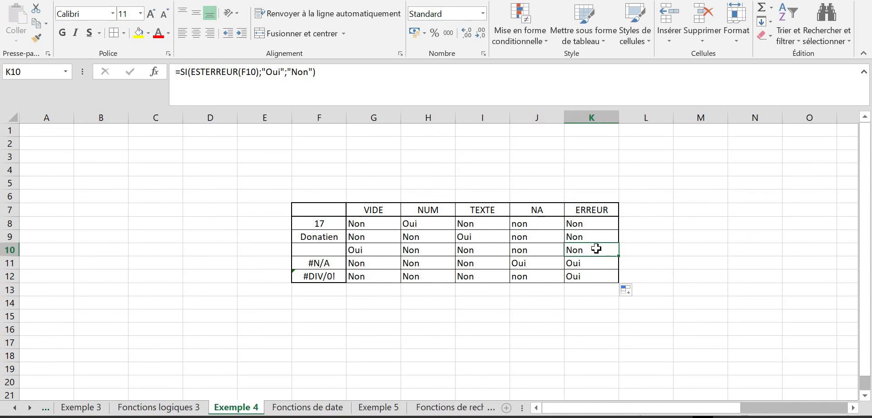
pyautogui.click(328, 265)
pyautogui.click(599, 263)
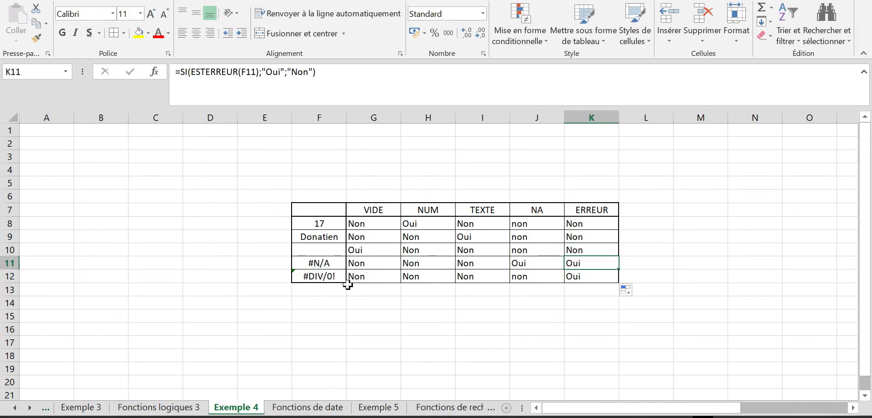
pyautogui.click(320, 277)
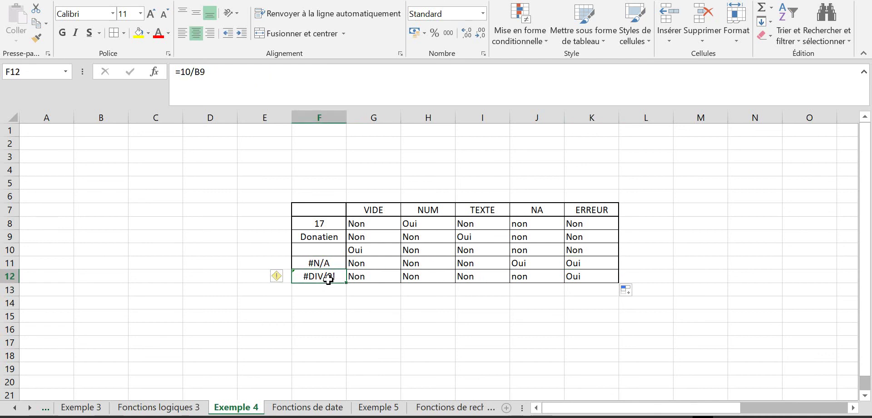
pyautogui.click(595, 284)
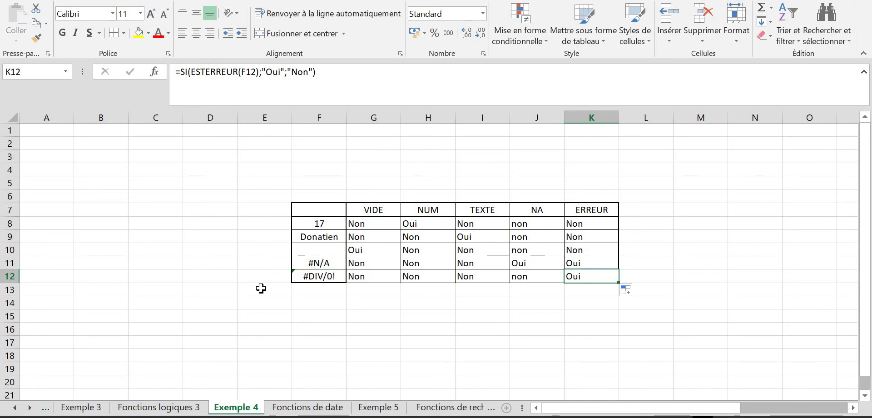
pyautogui.click(576, 251)
pyautogui.click(588, 260)
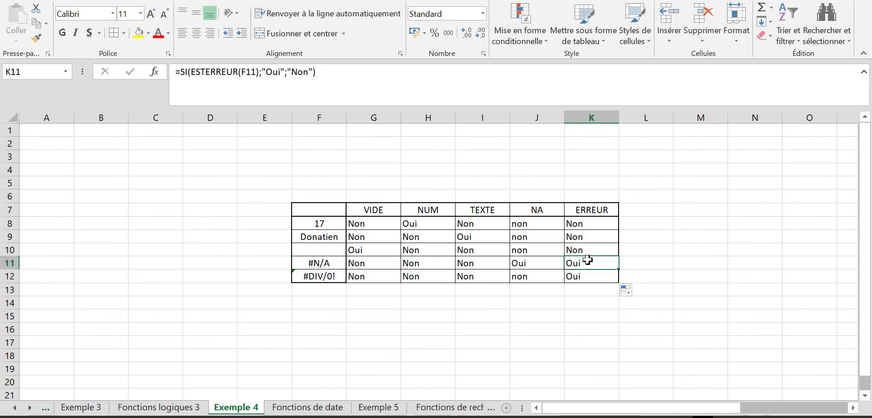
pyautogui.press('Down')
pyautogui.click(593, 221)
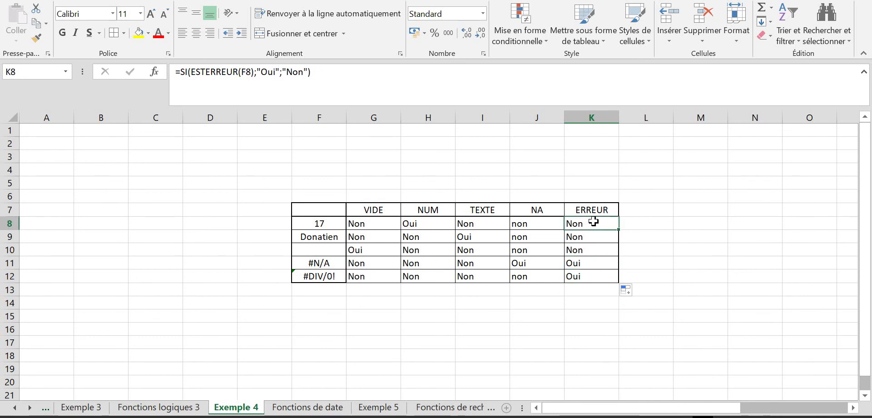
# Open the formula in K8 for editing and delete its SI arguments, including the "Oui" and "Non" values
pyautogui.doubleClick(597, 224)
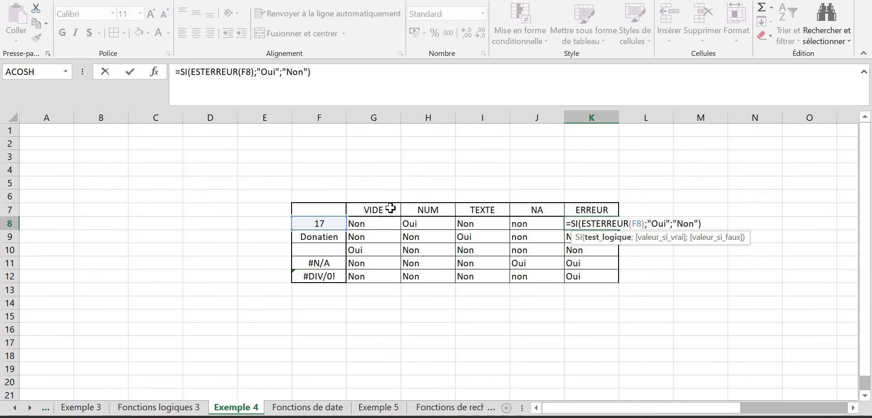
pyautogui.click(278, 72)
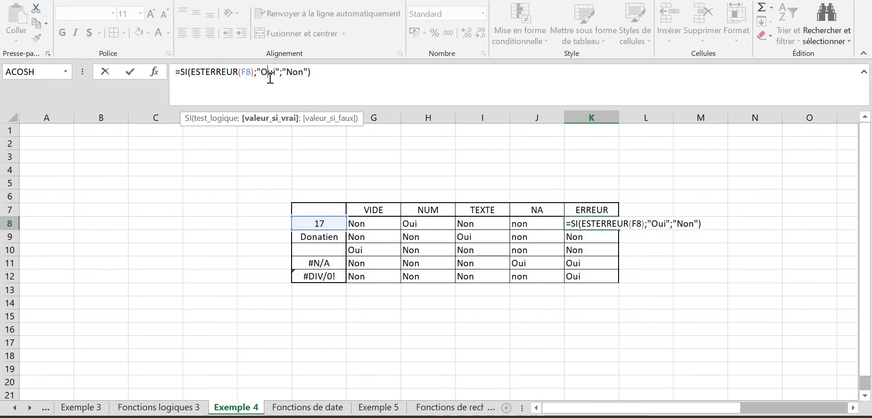
pyautogui.moveTo(279, 72); pyautogui.dragTo(257, 71)
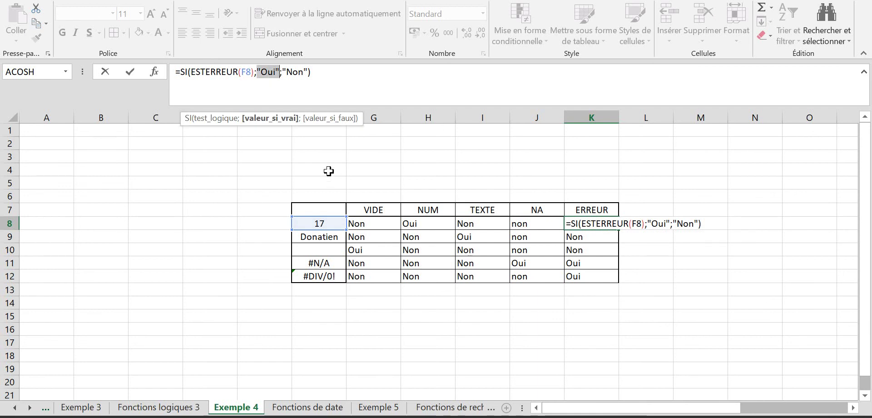
pyautogui.click(382, 82)
pyautogui.press('BackSpace')
pyautogui.press('BackSpace')
pyautogui.press('BackSpace')
pyautogui.press('BackSpace')
pyautogui.press('BackSpace')
pyautogui.press('BackSpace')
pyautogui.press('BackSpace')
pyautogui.press('BackSpace')
pyautogui.press('BackSpace')
pyautogui.press('BackSpace')
pyautogui.press('BackSpace')
pyautogui.press('BackSpace')
pyautogui.press('BackSpace')
pyautogui.press('BackSpace')
pyautogui.press('BackSpace')
pyautogui.press('BackSpace')
pyautogui.press('BackSpace')
pyautogui.press('BackSpace')
pyautogui.press('BackSpace')
pyautogui.press('BackSpace')
pyautogui.press('BackSpace')
pyautogui.press('BackSpace')
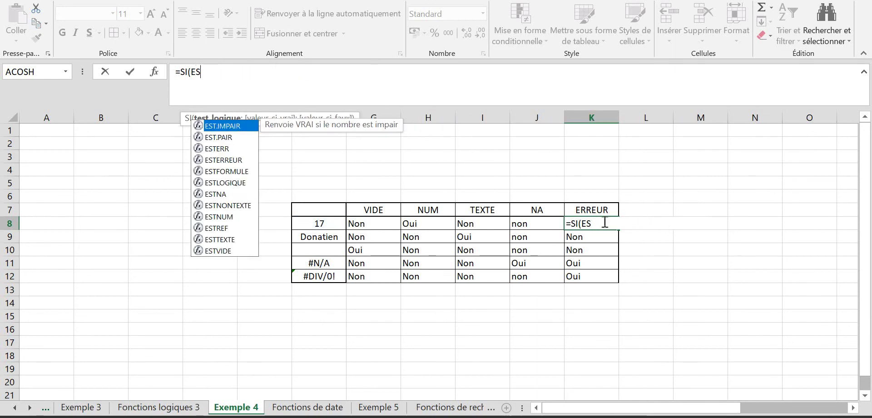
# Rewrite the start of the K8 formula as =SI(ESTERREUR(F8), testing source cell F8 for an error
pyautogui.write('i')
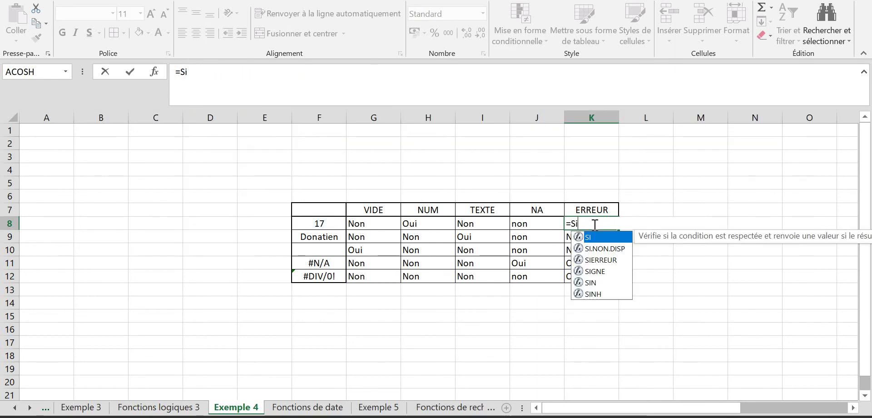
pyautogui.press('BackSpace')
pyautogui.press('capslock')
pyautogui.write('I')
pyautogui.press('capslock')
pyautogui.write('(')
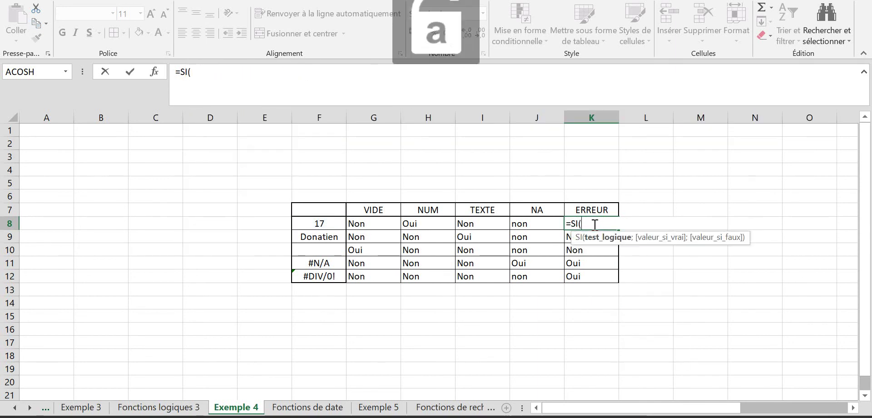
pyautogui.press('capslock')
pyautogui.write('ESTERREUR')
pyautogui.press('capslock')
pyautogui.write('(')
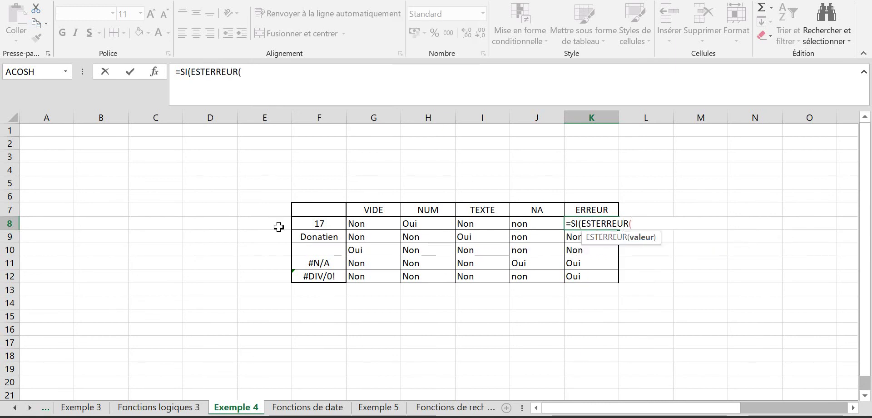
pyautogui.click(313, 225)
pyautogui.write(')')
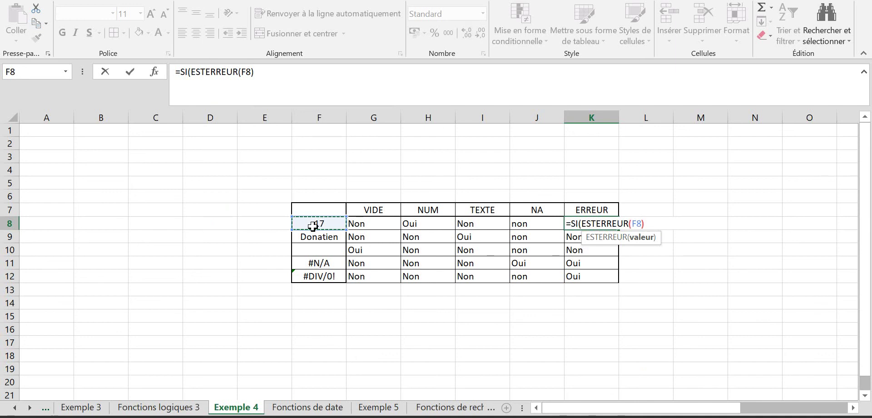
# Complete the K8 formula with "" as the value if true and F8 as the value if false: =SI(ESTERREUR(F8);"";F8)
pyautogui.write(';')
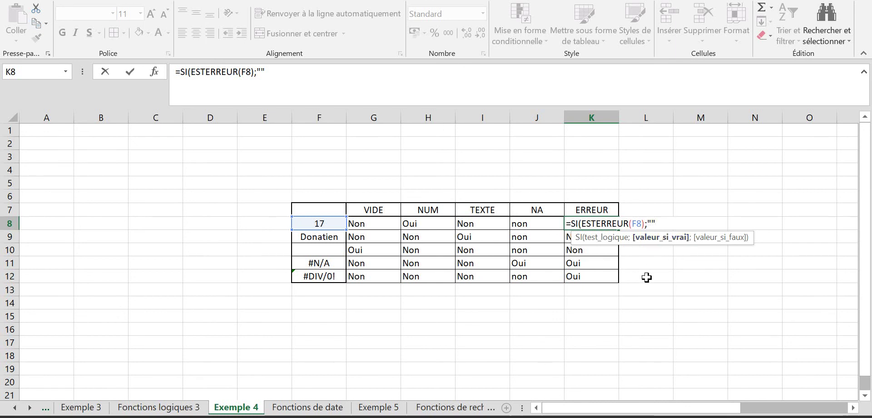
pyautogui.write(';')
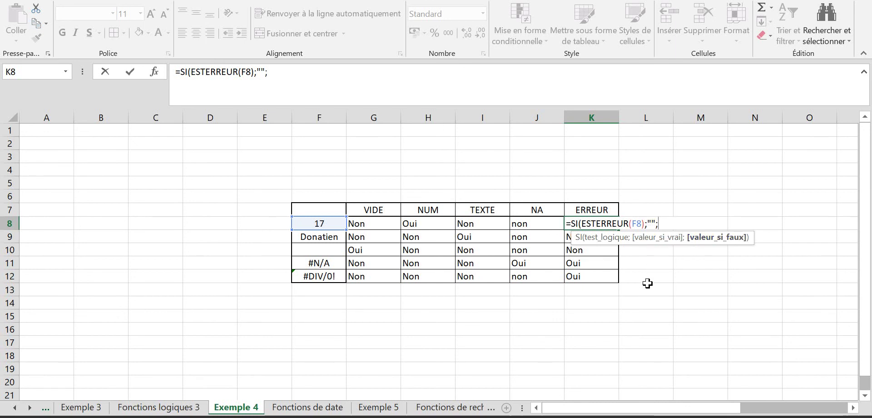
pyautogui.write('"')
pyautogui.press('capslock')
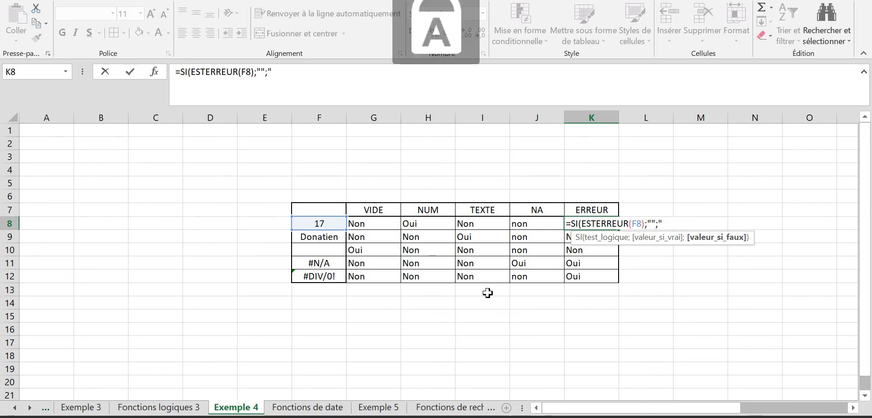
pyautogui.press('capslock')
pyautogui.press('BackSpace')
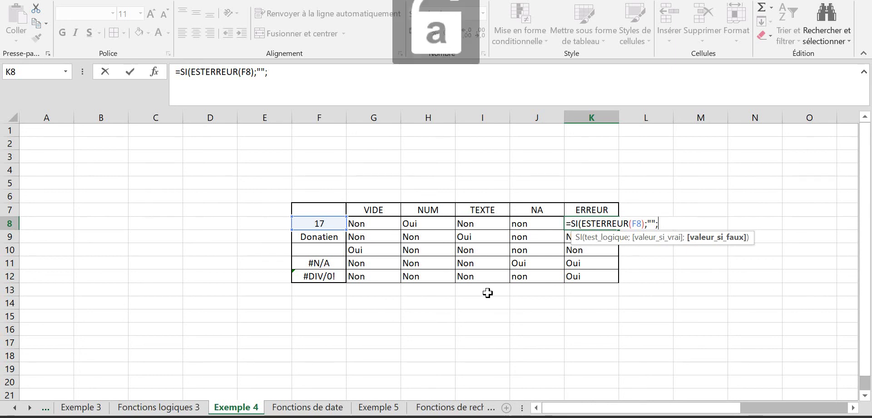
pyautogui.click(318, 222)
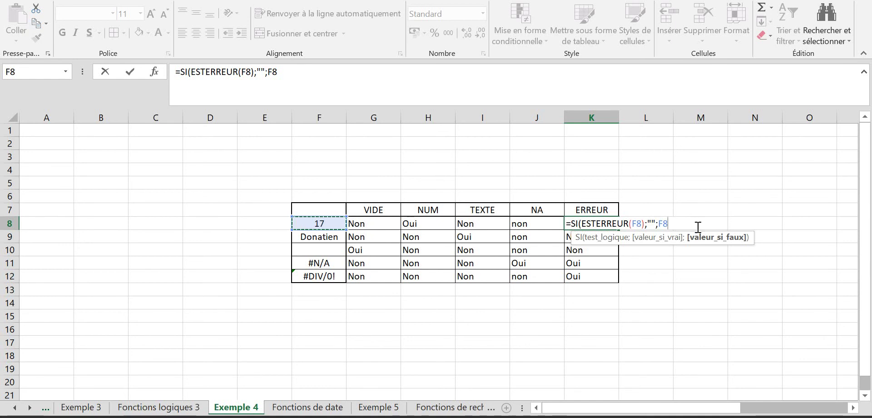
pyautogui.write(')')
pyautogui.press('Return')
# Fill the revised K8 formula down through K12 of the ERREUR column
pyautogui.click(608, 225)
pyautogui.moveTo(618, 229); pyautogui.dragTo(618, 283)
pyautogui.click(592, 247)
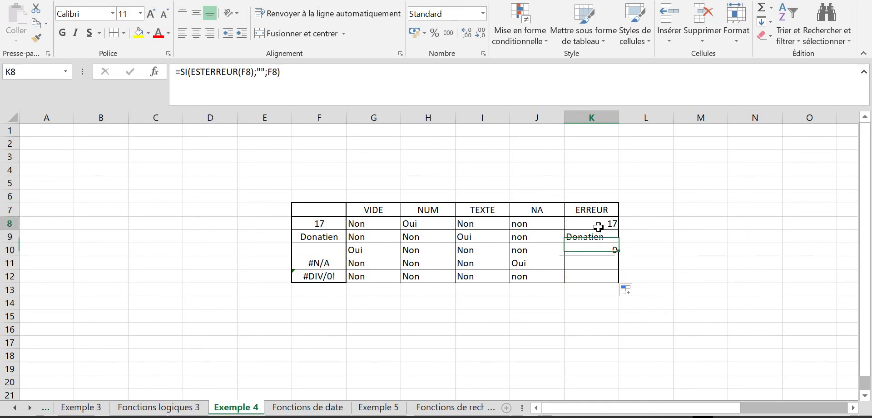
# Review the K8 formula and the ERREUR results down to K12 against source cell F10, and open the Fonctions logiques 3 sheet
pyautogui.doubleClick(599, 225)
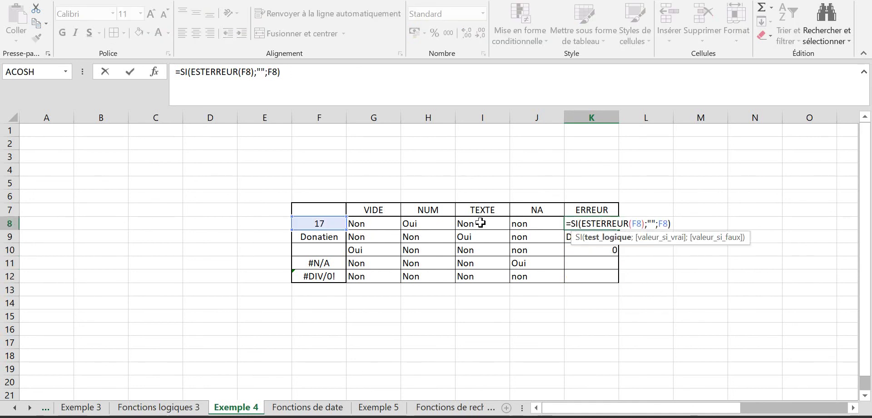
pyautogui.press('Return')
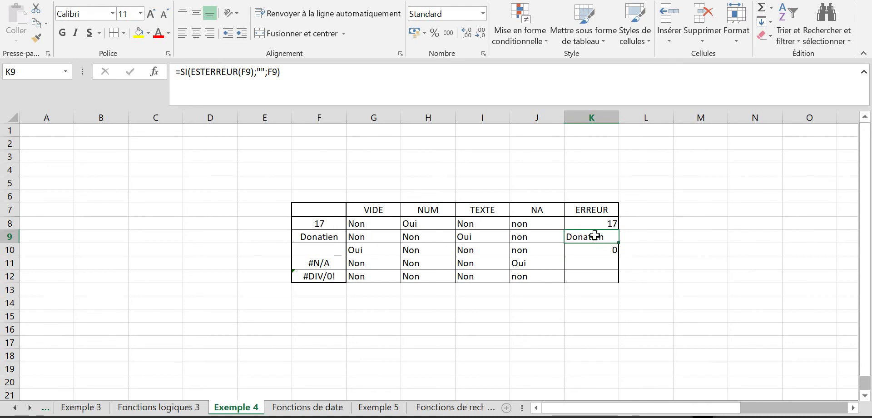
pyautogui.click(316, 252)
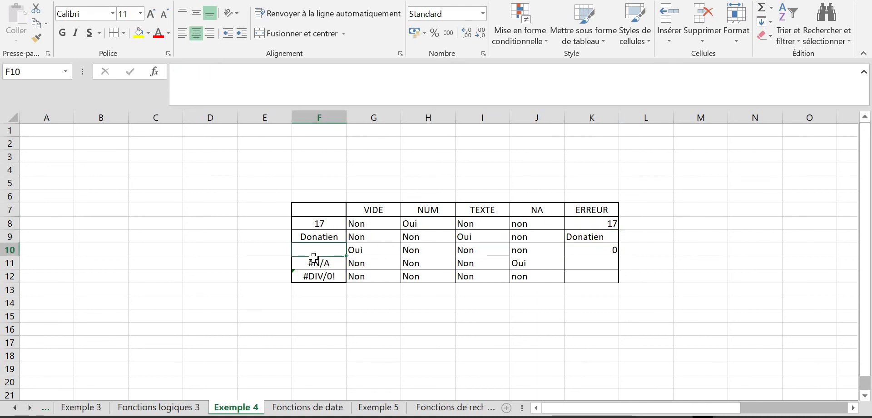
pyautogui.click(603, 248)
pyautogui.click(603, 263)
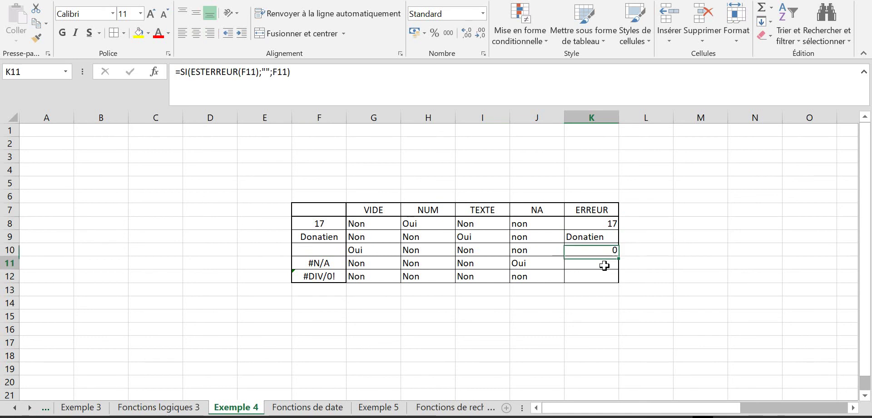
pyautogui.click(601, 275)
pyautogui.click(602, 261)
pyautogui.click(602, 275)
pyautogui.click(602, 260)
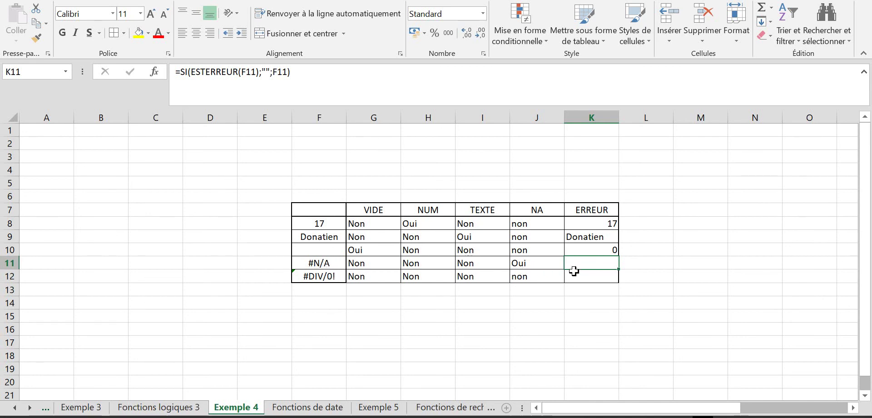
pyautogui.click(645, 276)
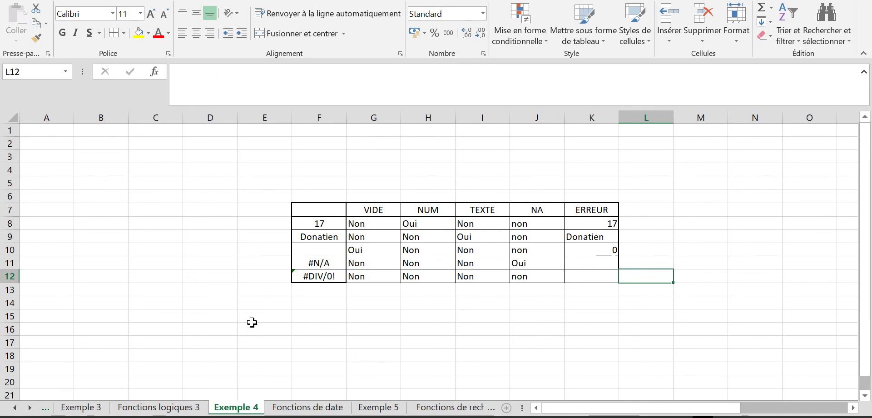
pyautogui.click(156, 407)
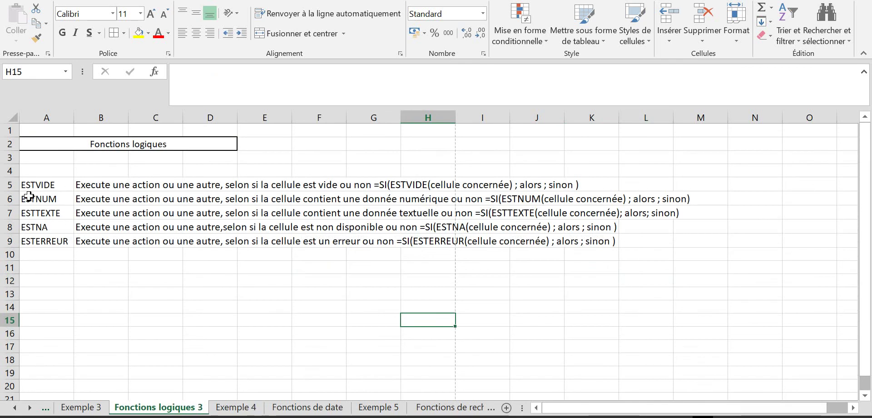